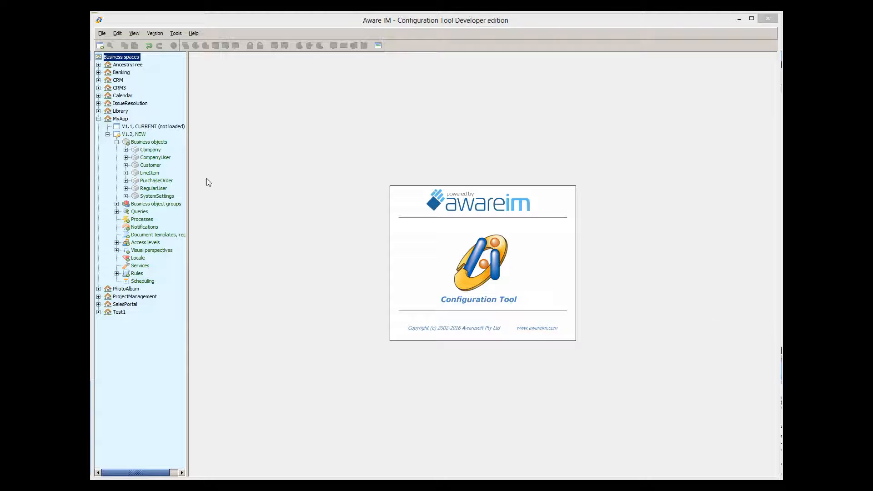
# Step: Review the attribute definitions of the Company and RegularUser business objects in MyApp version 1.2
pyautogui.click(154, 151)
pyautogui.doubleClick(152, 150)
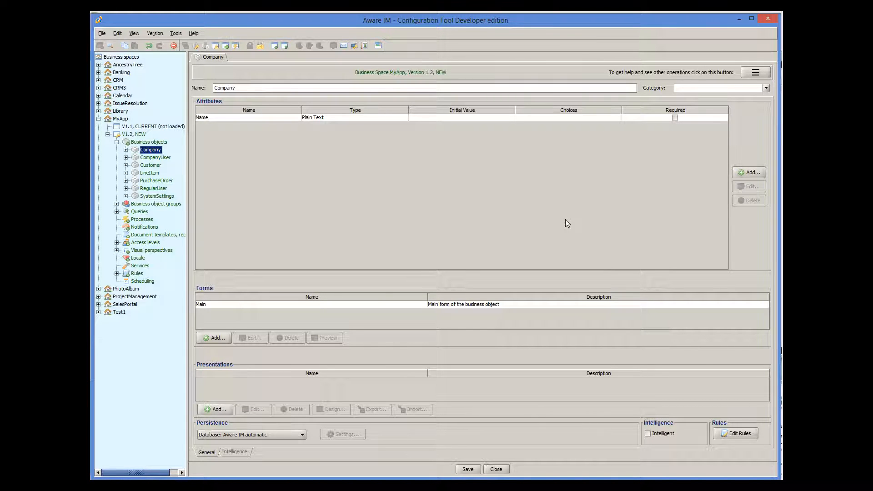
pyautogui.click(494, 469)
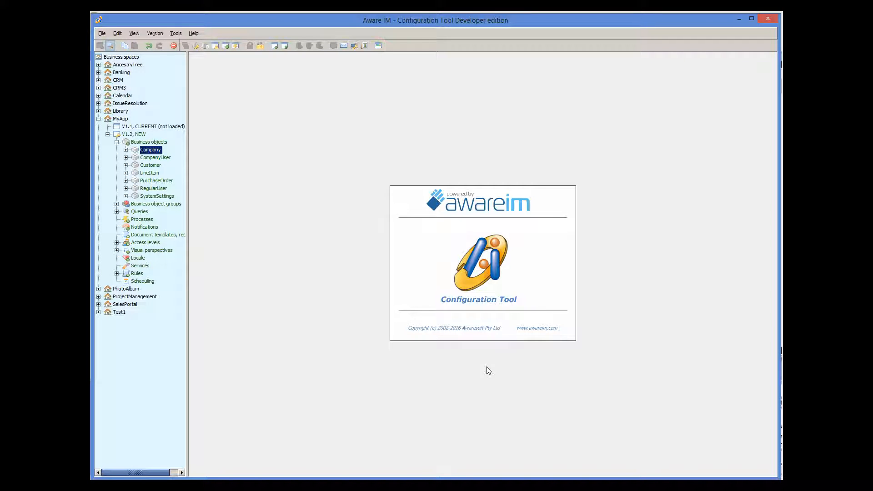
pyautogui.doubleClick(157, 189)
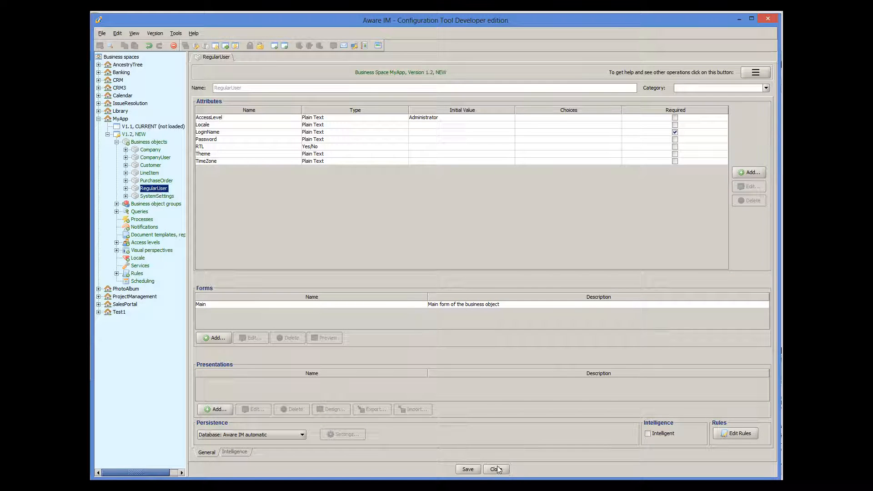
pyautogui.click(497, 469)
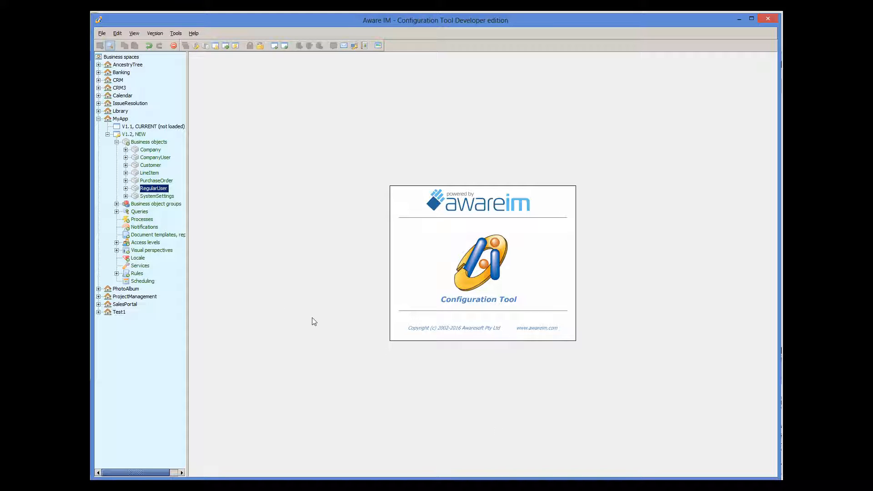
# Step: Review the attribute definitions of the CompanyUser and Customer business objects
pyautogui.click(164, 159)
pyautogui.doubleClick(164, 159)
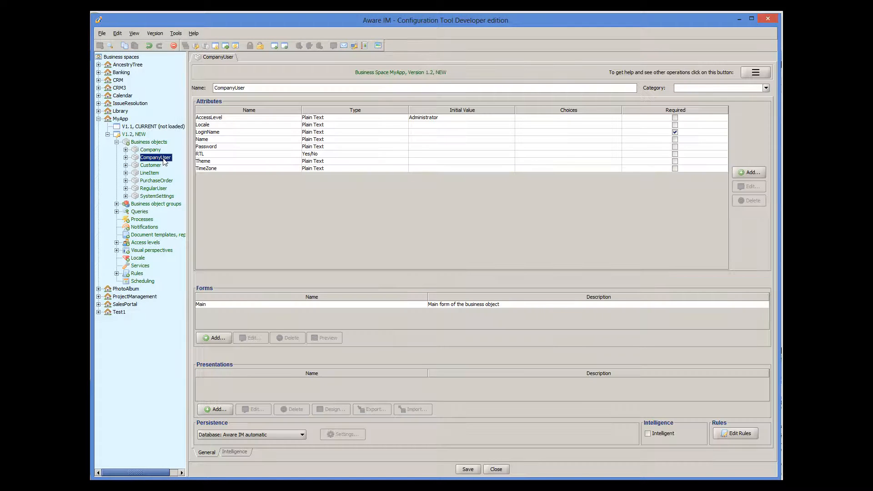
pyautogui.click(498, 469)
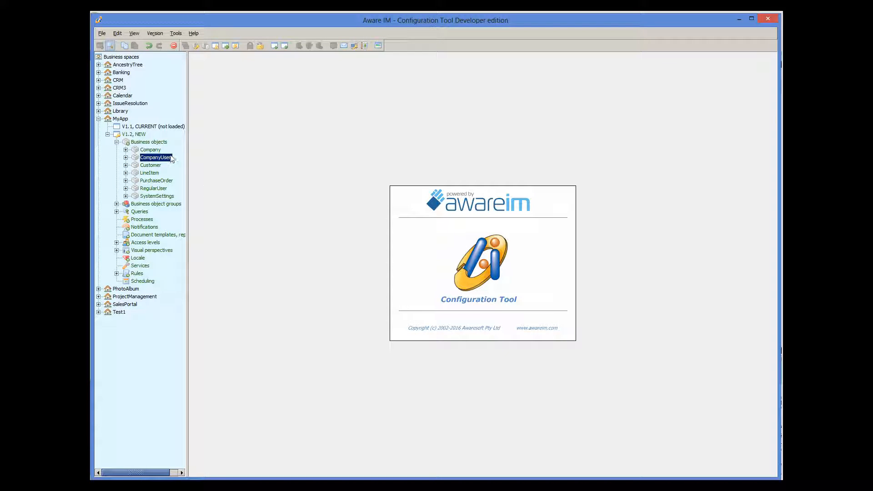
pyautogui.click(158, 167)
pyautogui.doubleClick(158, 167)
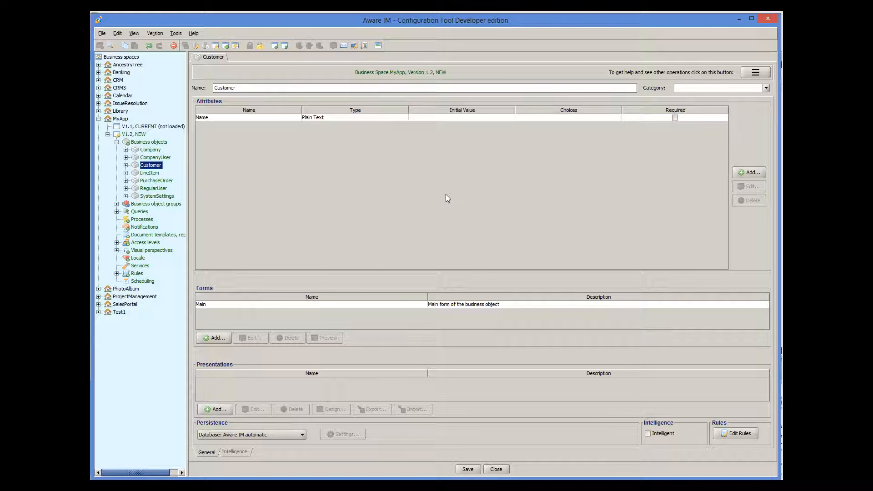
pyautogui.click(500, 468)
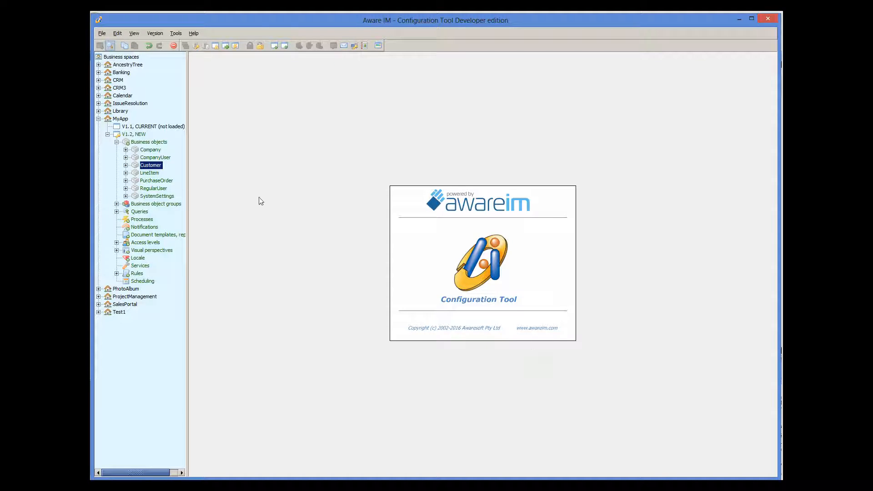
# Step: Examine the PurchaseOrder business object and the relation settings of its Customer and LineItems attributes
pyautogui.click(167, 182)
pyautogui.doubleClick(167, 182)
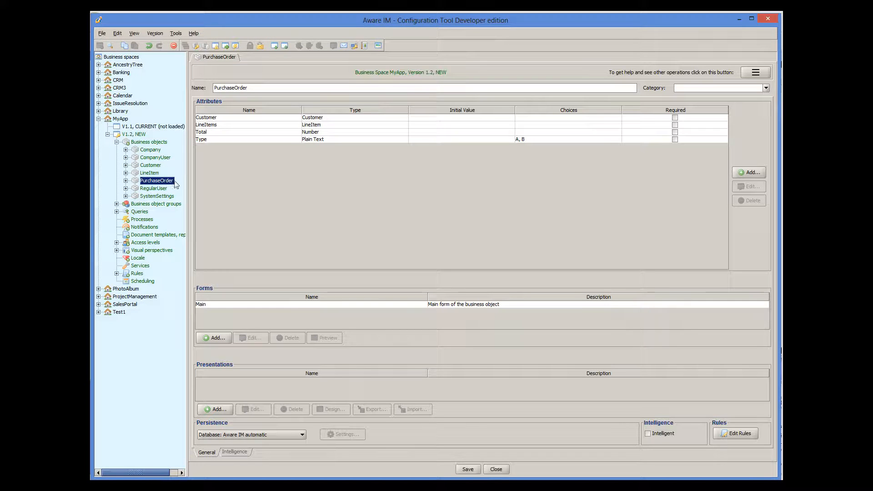
pyautogui.doubleClick(328, 118)
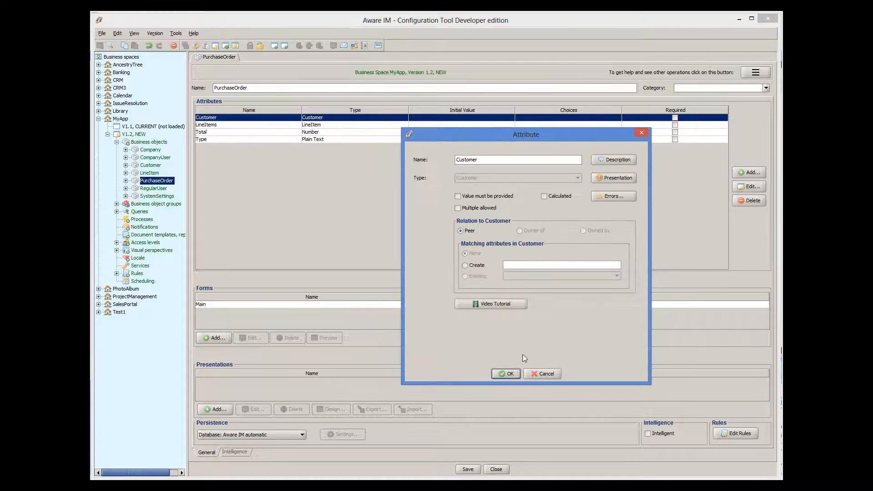
pyautogui.click(544, 375)
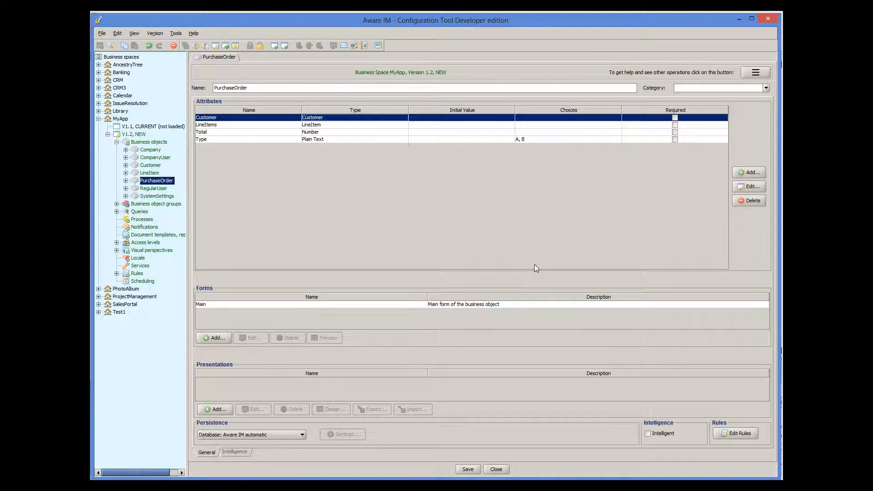
pyautogui.doubleClick(345, 126)
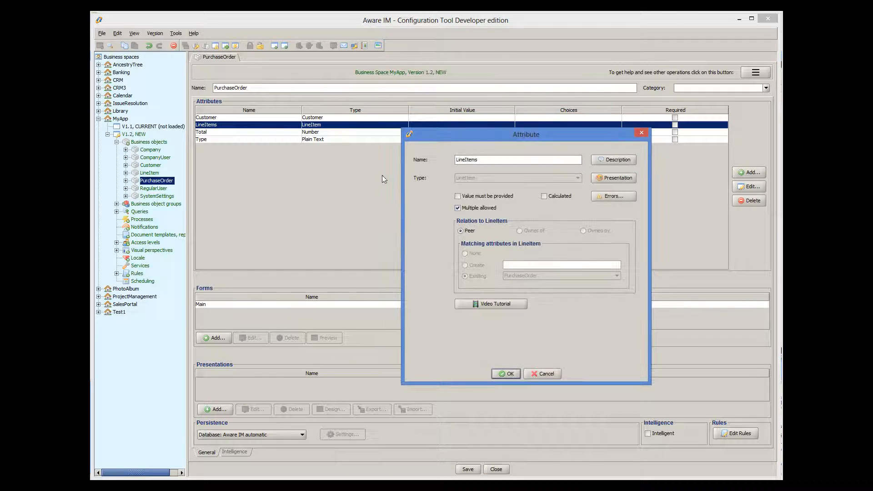
pyautogui.click(545, 374)
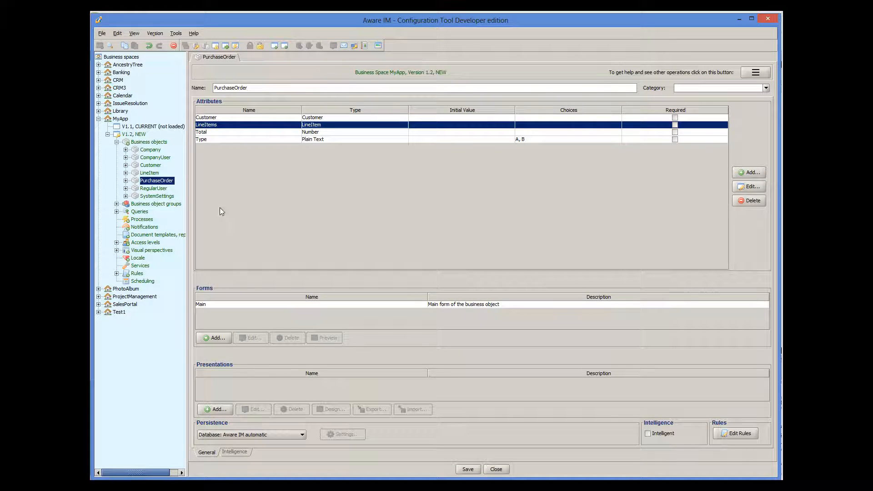
# Step: Examine the LineItem business object and the relation settings of its PurchaseOrder attribute
pyautogui.doubleClick(155, 174)
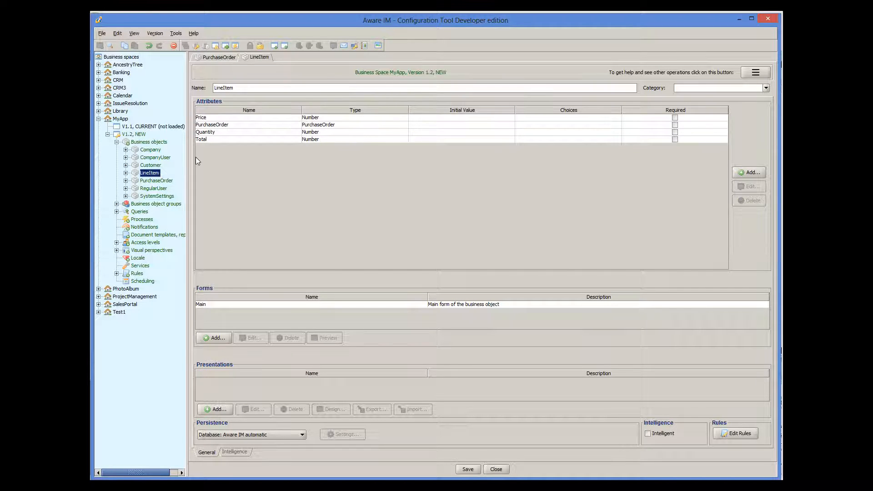
pyautogui.doubleClick(320, 127)
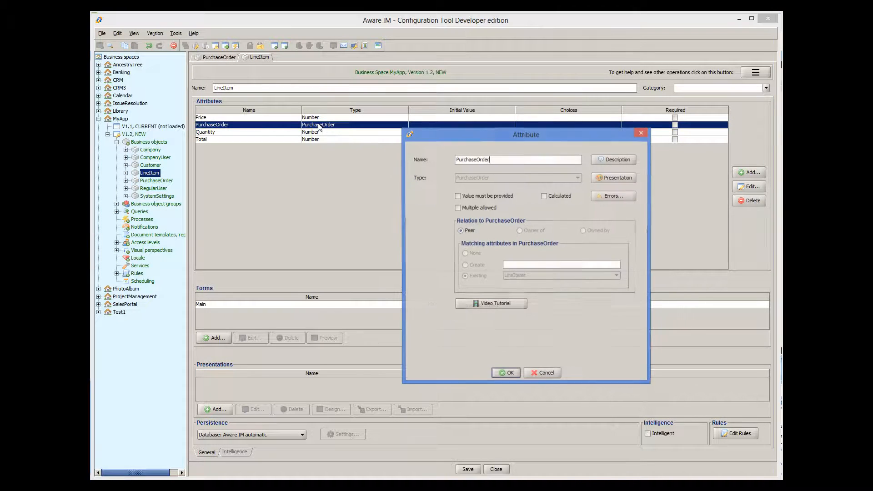
pyautogui.click(552, 372)
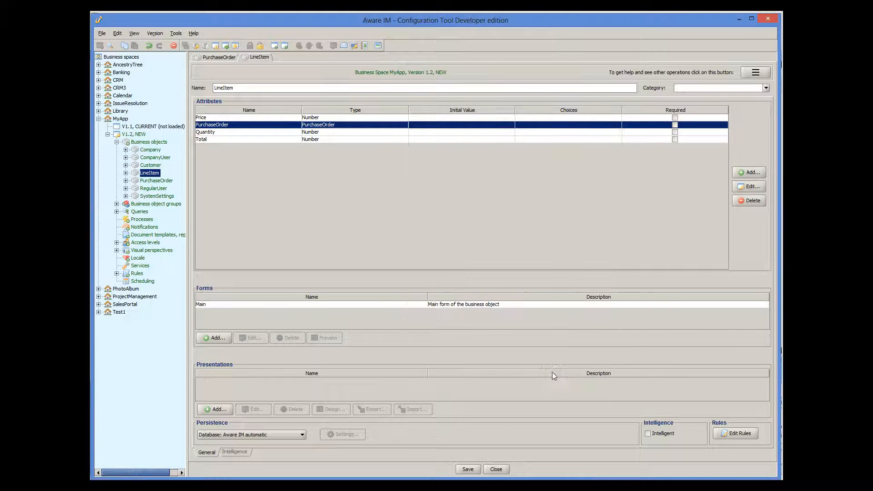
pyautogui.click(496, 469)
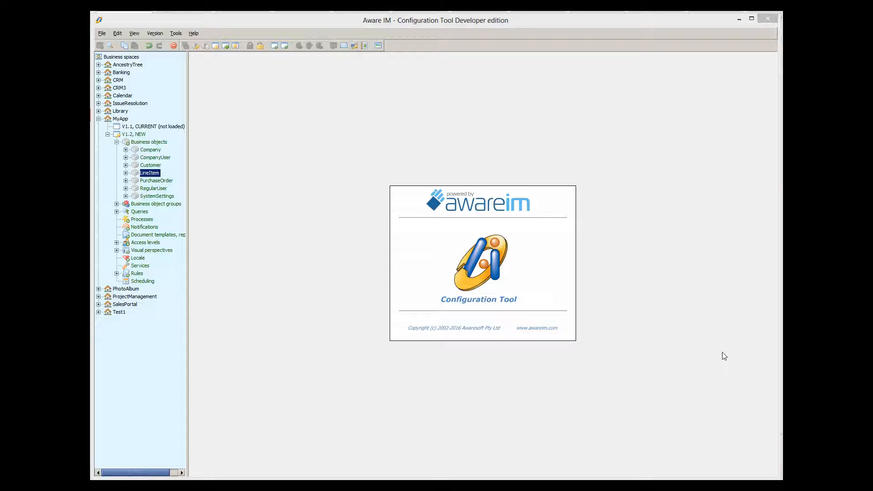
# Step: Add an attribute named Company of type Company to the CompanyUser business object and save the object
pyautogui.doubleClick(164, 158)
pyautogui.click(754, 173)
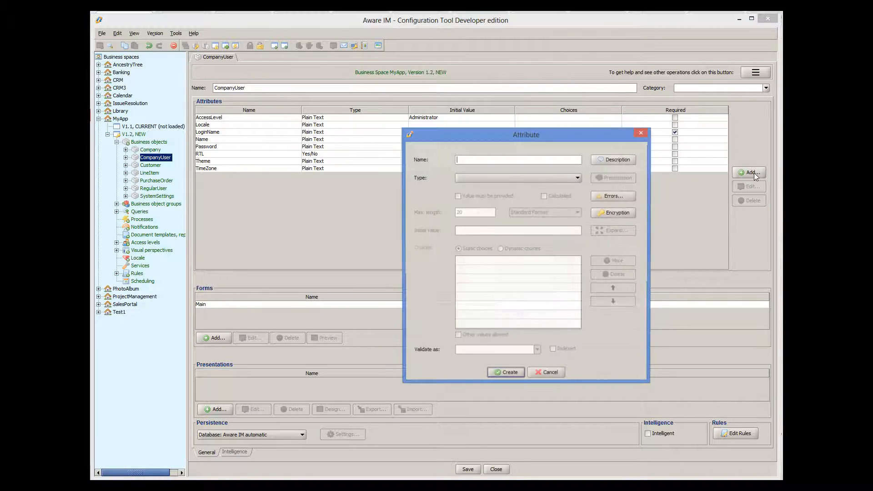
pyautogui.write('Company')
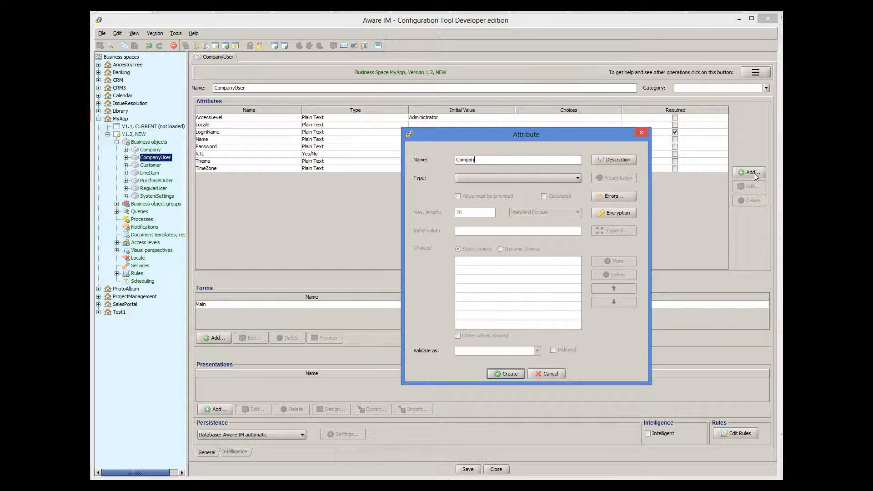
pyautogui.click(527, 178)
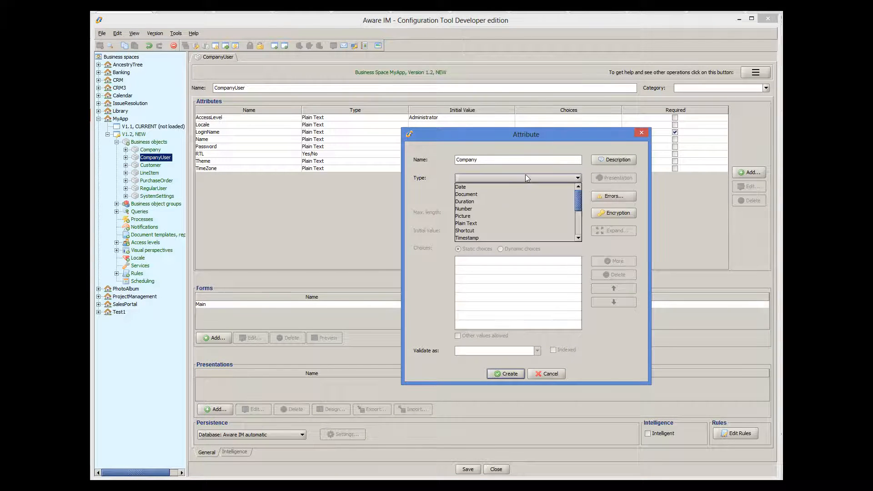
pyautogui.scroll(-2, 500, 206)
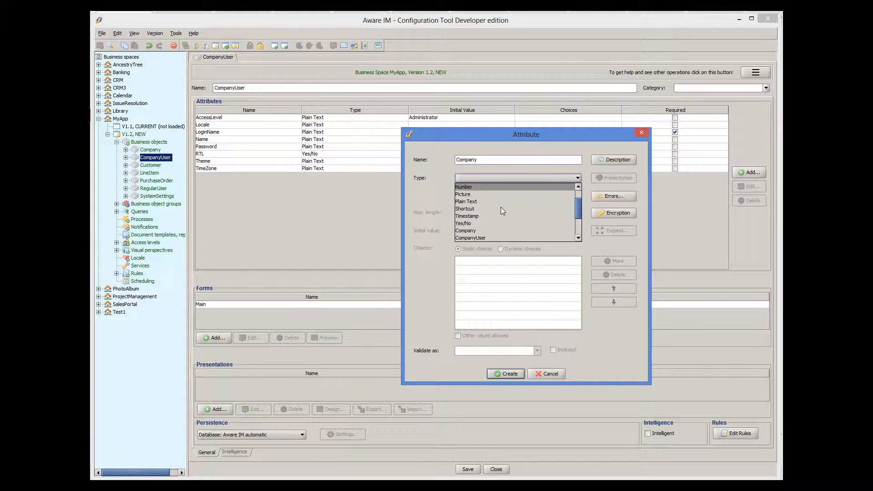
pyautogui.click(486, 230)
pyautogui.click(508, 373)
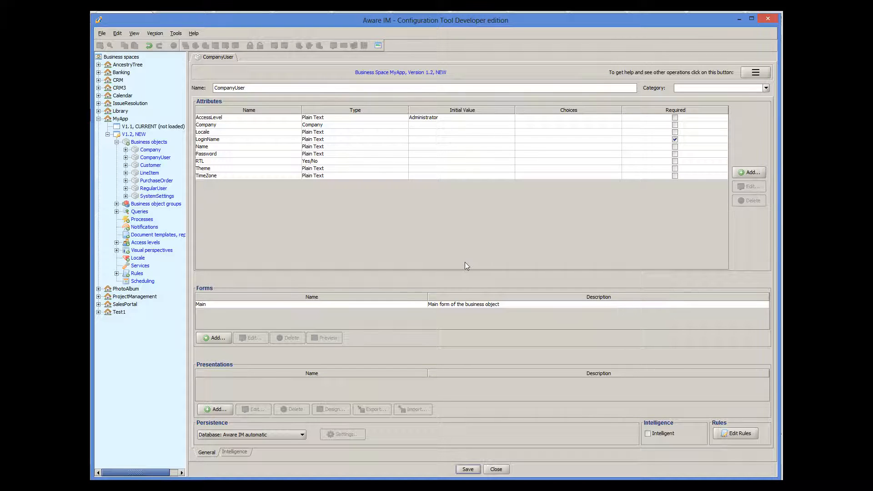
# Step: Add an attribute named Company of type Company to the Customer business object and save the object
pyautogui.doubleClick(150, 165)
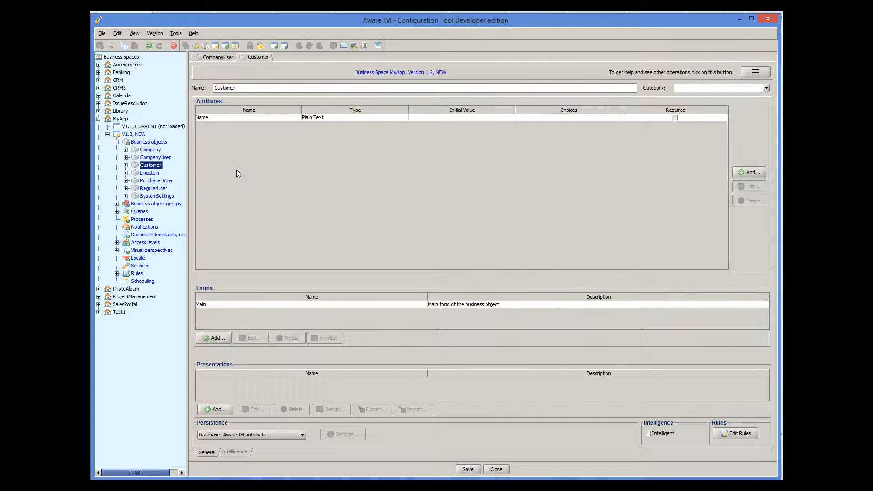
pyautogui.click(753, 173)
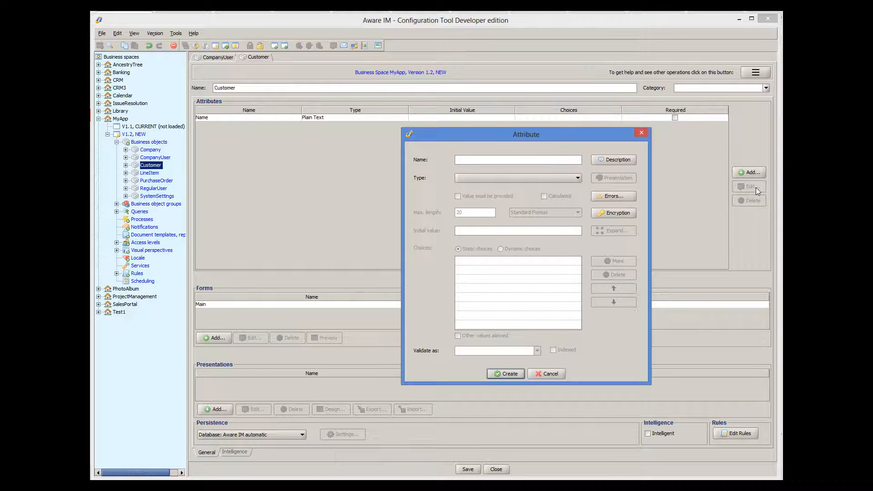
pyautogui.write('Company')
pyautogui.click(558, 175)
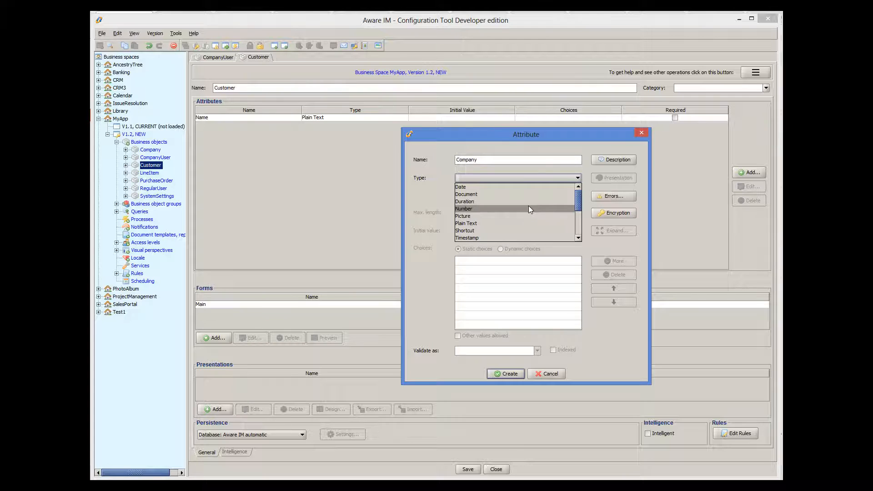
pyautogui.scroll(-2, 527, 207)
pyautogui.click(499, 231)
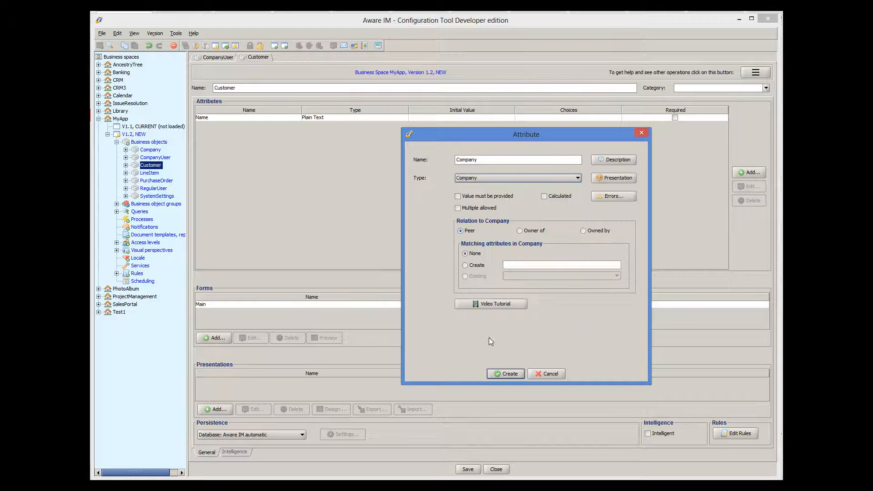
pyautogui.click(501, 373)
pyautogui.click(469, 467)
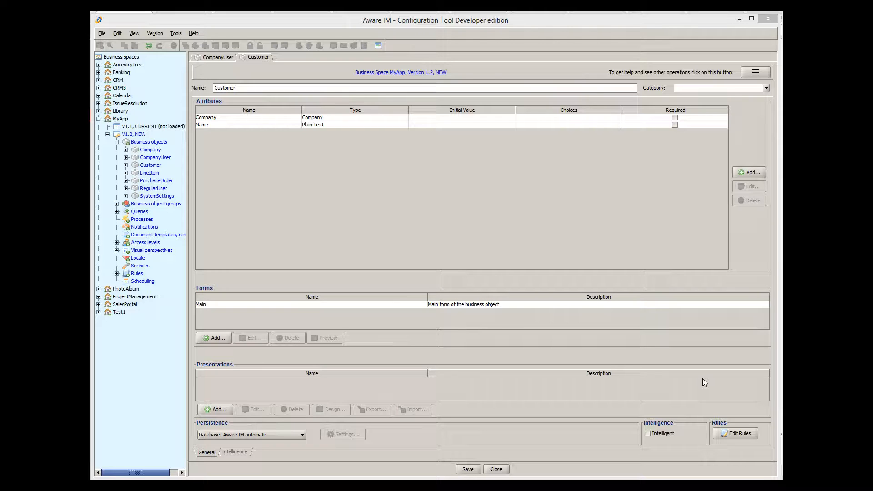
# Step: Start a new rule named "Initialize tenant" for the Customer business object
pyautogui.click(748, 431)
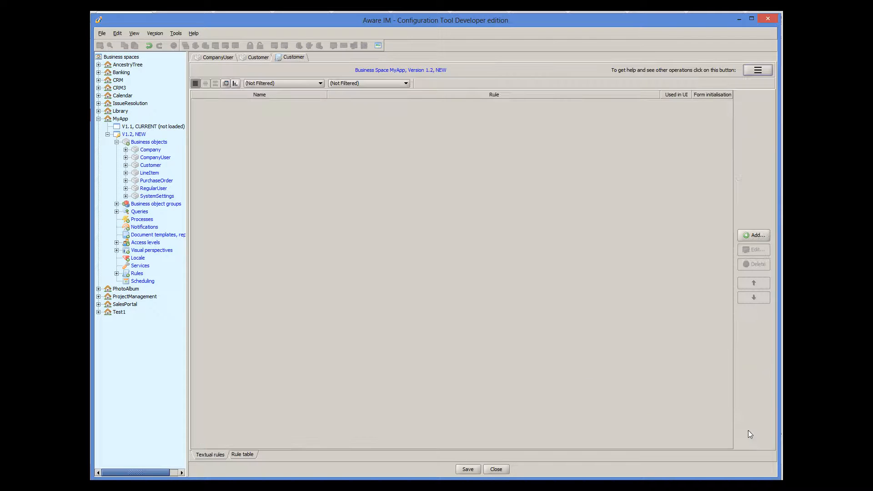
pyautogui.click(757, 235)
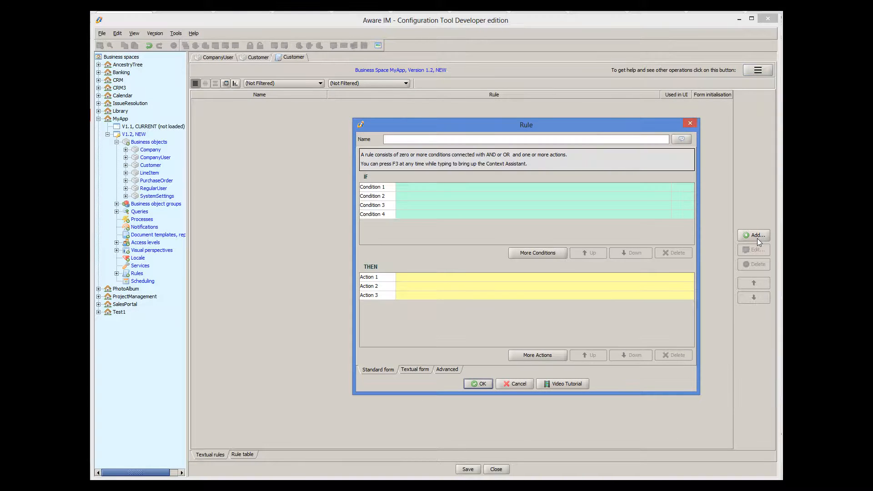
pyautogui.write('Initialize tenant')
# Step: Set the rule's first condition to Customer.Company IS UNDEFINED
pyautogui.click(414, 187)
pyautogui.write('Cu')
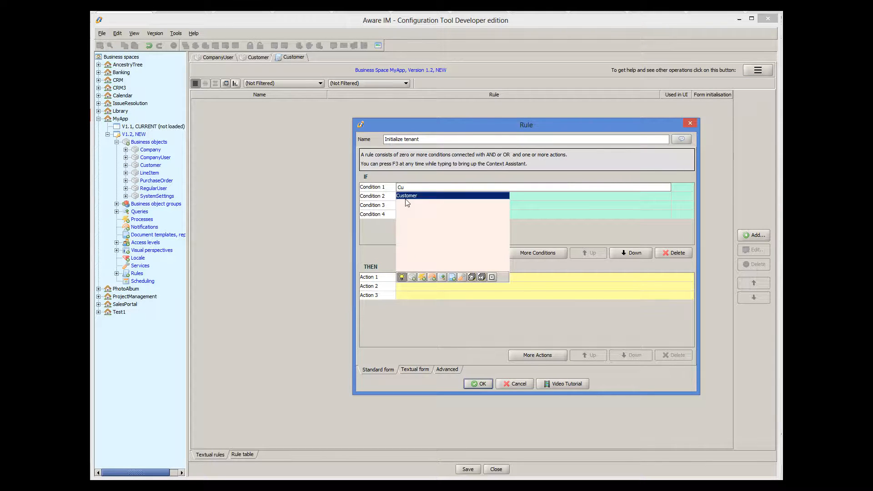
pyautogui.press('Return')
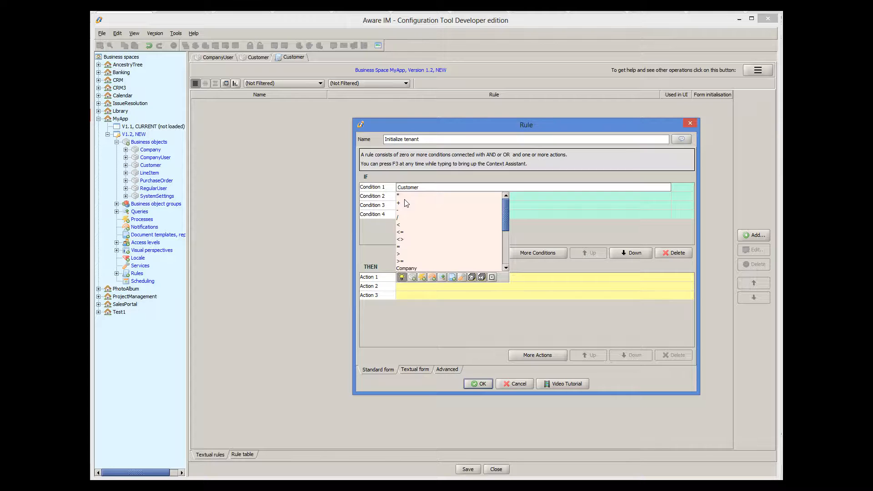
pyautogui.write('.')
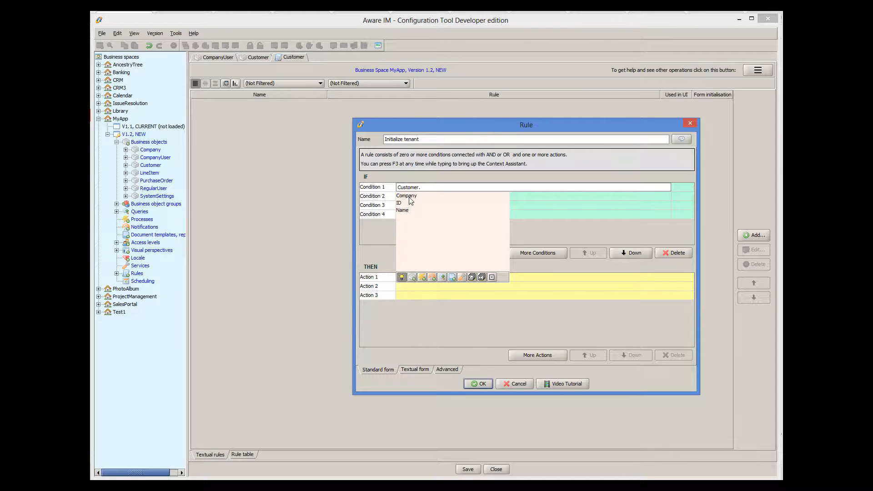
pyautogui.doubleClick(409, 197)
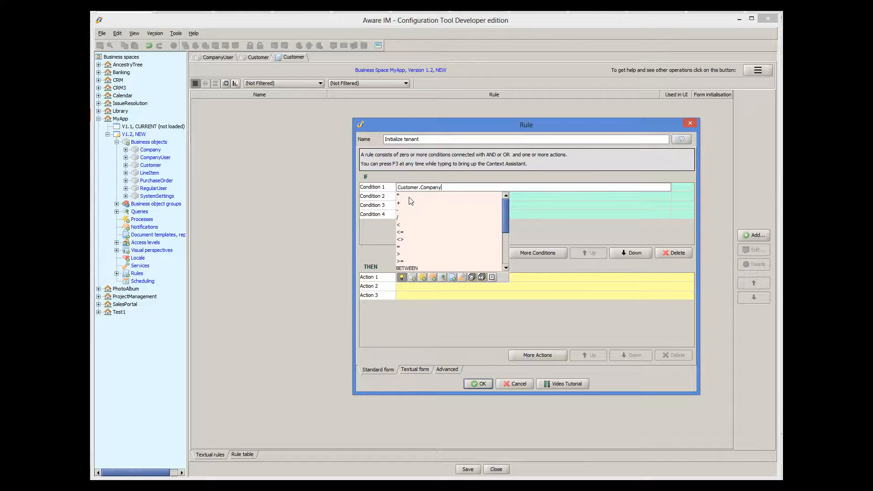
pyautogui.write('I')
pyautogui.press('Down')
pyautogui.press('Down')
pyautogui.press('Down')
pyautogui.press('Down')
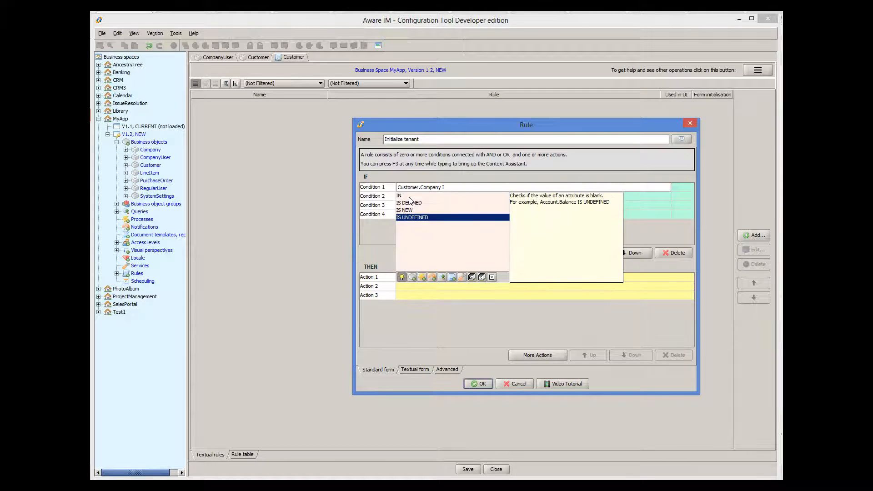
pyautogui.press('Return')
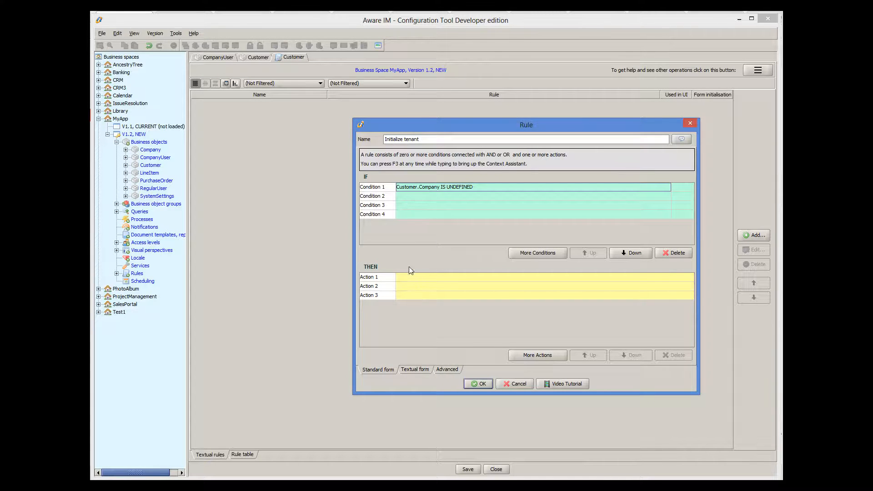
# Step: Set the rule's first action to Customer.Company=LoggedInCompanyUser.Company and accept the rule
pyautogui.click(410, 279)
pyautogui.write('Cust')
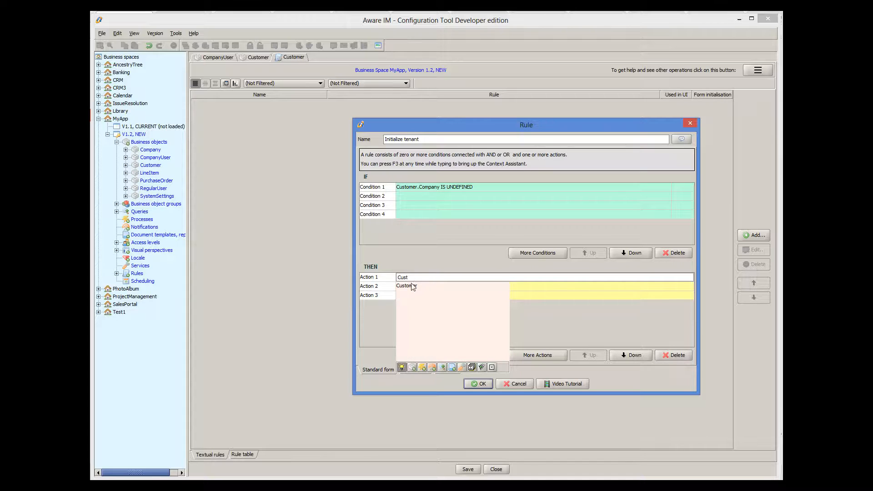
pyautogui.doubleClick(411, 286)
pyautogui.doubleClick(416, 293)
pyautogui.write('=Logg')
pyautogui.doubleClick(412, 287)
pyautogui.doubleClick(413, 293)
pyautogui.write('.')
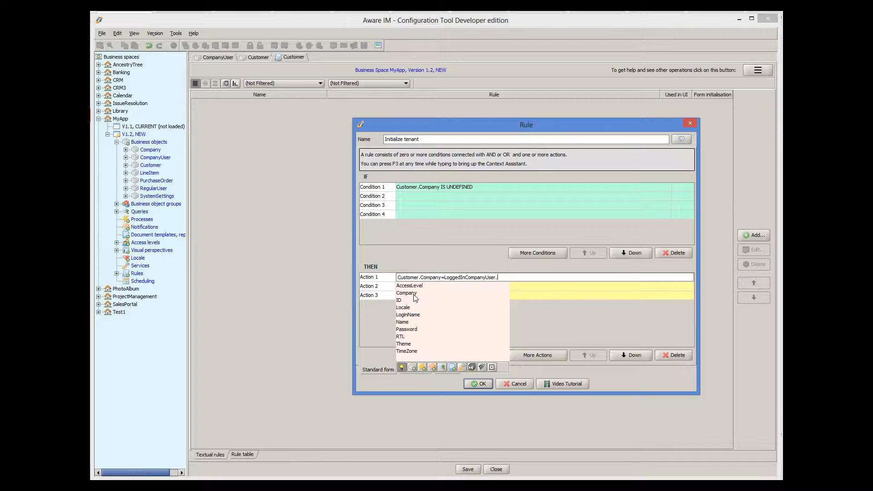
pyautogui.doubleClick(416, 296)
pyautogui.press('Return')
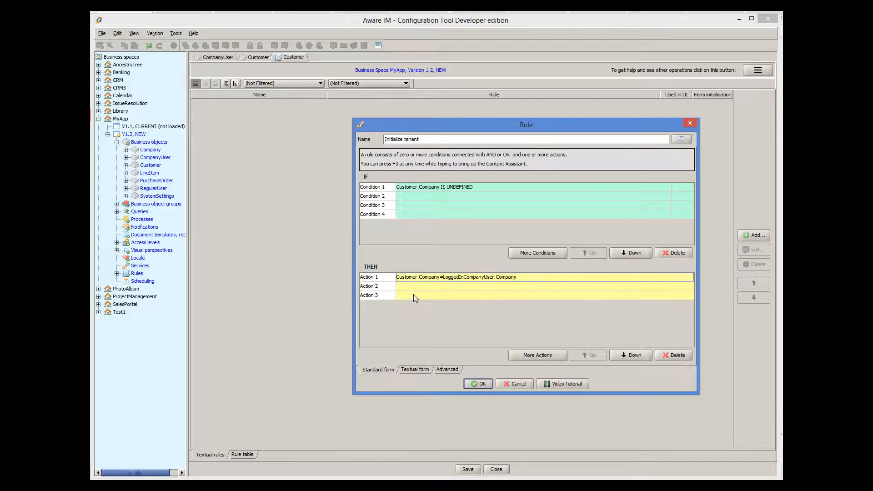
pyautogui.click(479, 385)
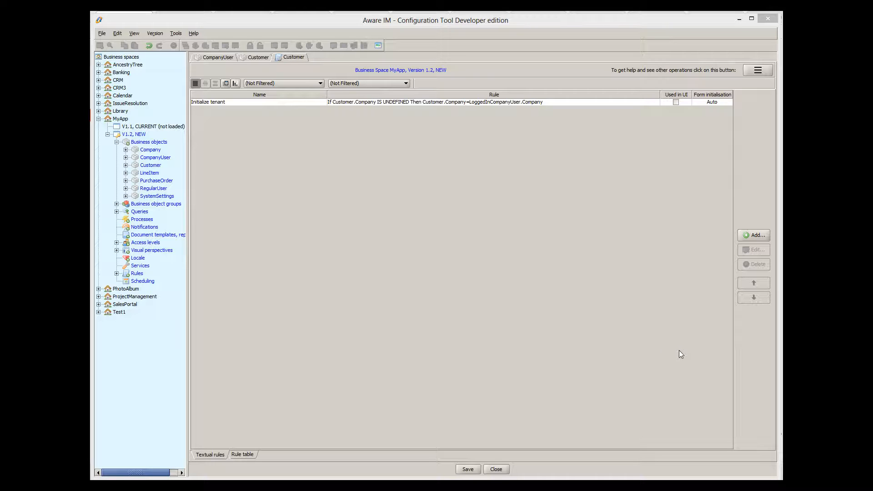
# Step: Create a new access level named "Tenant" in the MyApp business space
pyautogui.rightClick(138, 245)
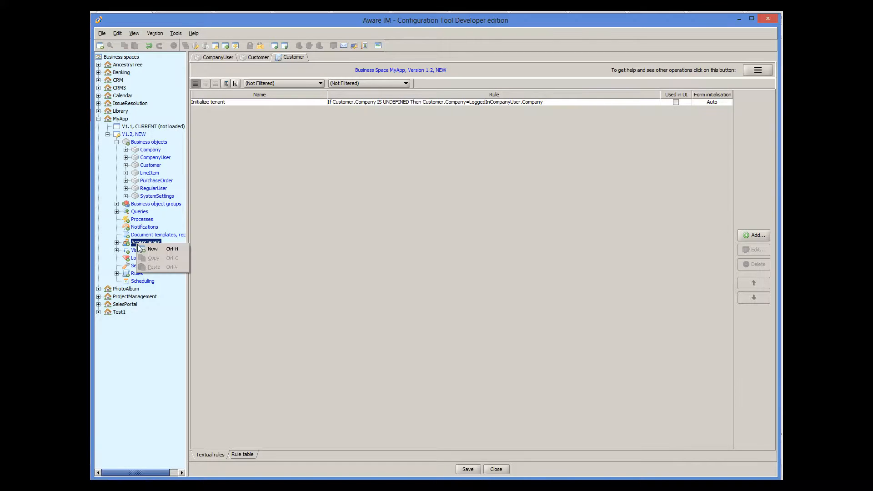
pyautogui.click(151, 249)
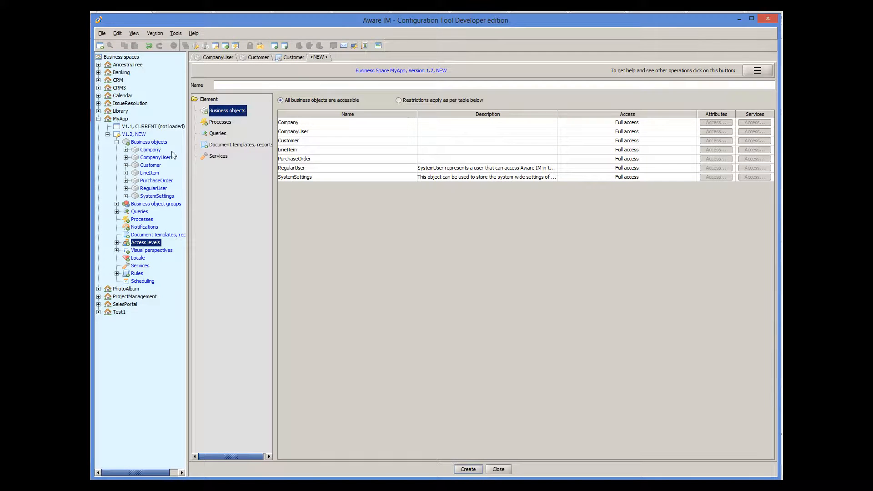
pyautogui.click(217, 83)
pyautogui.write('Tenant')
pyautogui.click(476, 470)
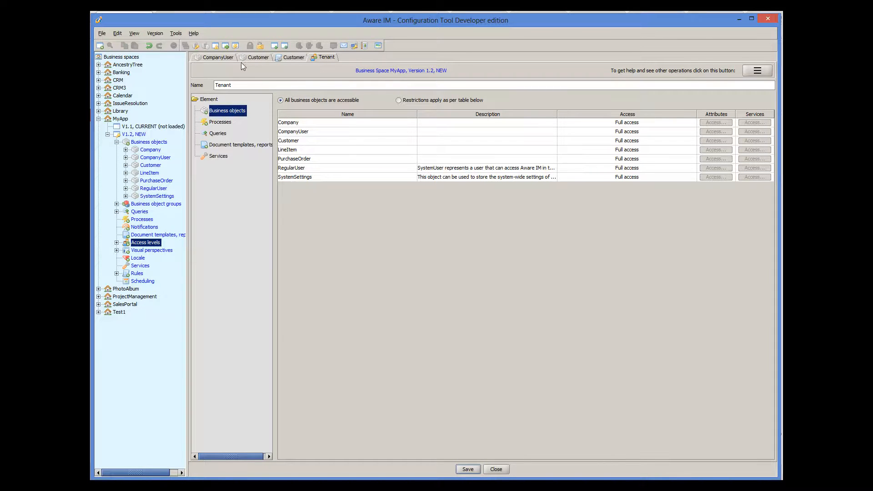
# Step: Set the initial value of the CompanyUser object's AccessLevel attribute to Tenant and save the object
pyautogui.click(219, 58)
pyautogui.doubleClick(452, 119)
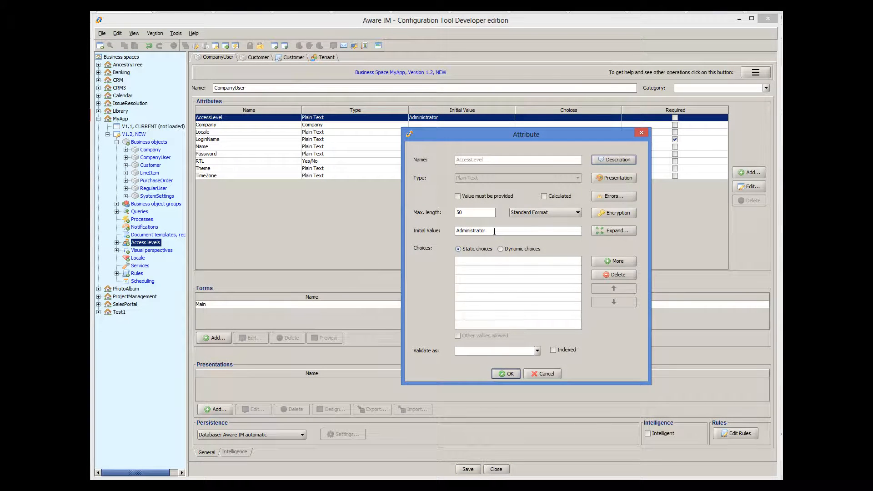
pyautogui.write('Tenant')
pyautogui.click(502, 375)
pyautogui.click(465, 468)
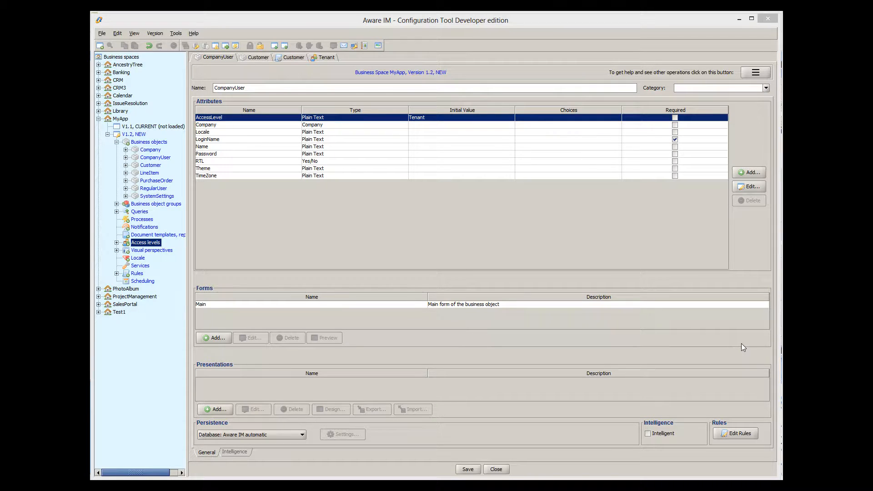
# Step: Add a Customer rule named "Tenant protection" reading IF LoggedInCompanyUser.Company <> Customer.Company THEN READ PROTECT Customer FROM Tenant, and save the rules
pyautogui.click(281, 58)
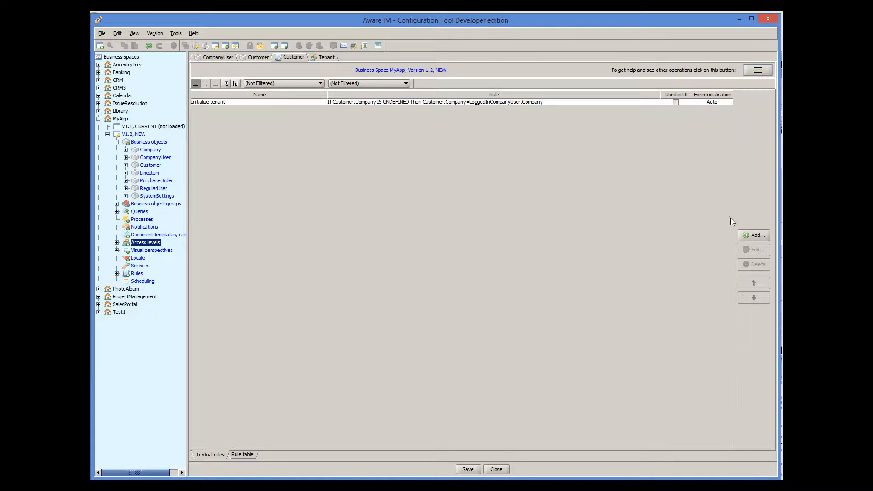
pyautogui.click(752, 235)
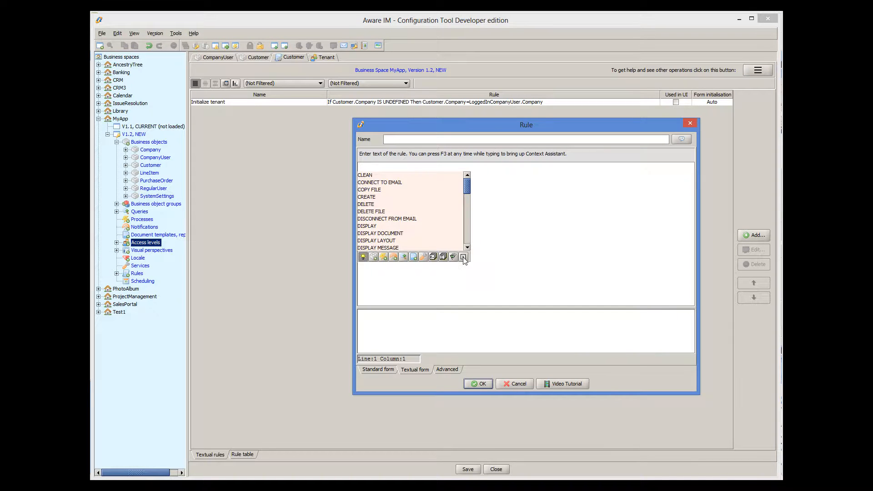
pyautogui.click(467, 274)
pyautogui.write('IF LoggedInCompanyUser.Company <> Customer.Company THEN  READ PROTECT Customer FROM Tenant')
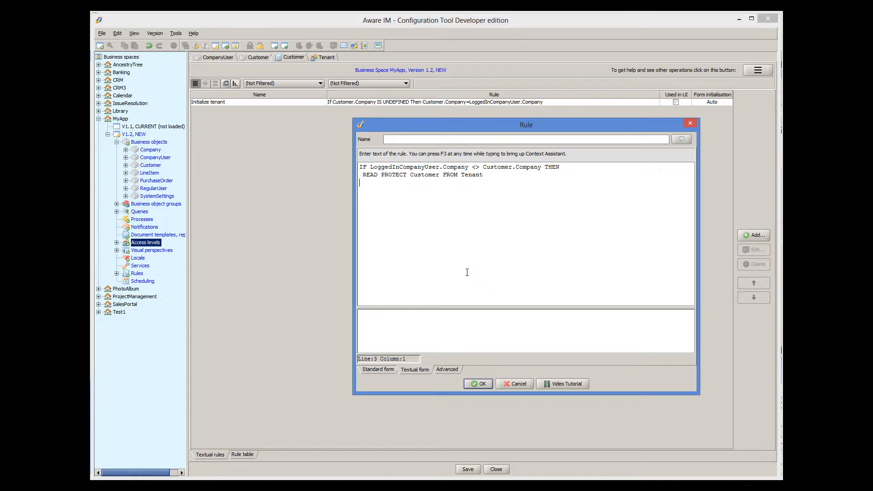
pyautogui.write('Tenant protection')
pyautogui.click(486, 386)
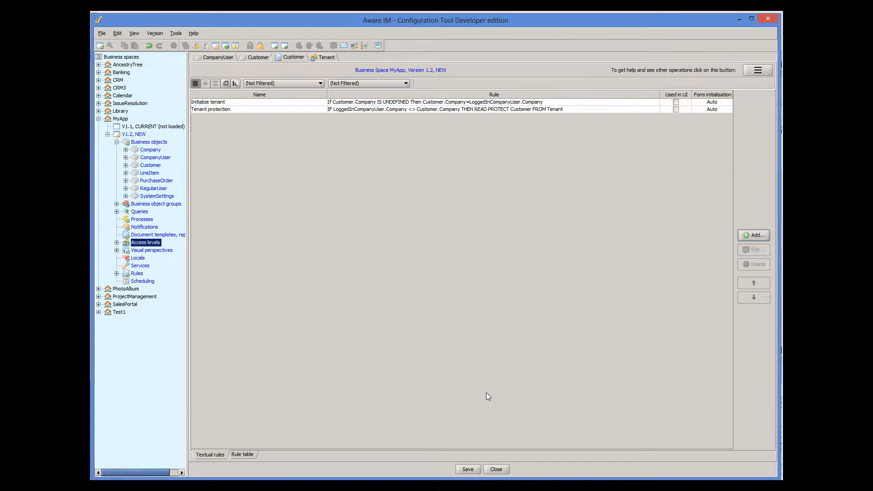
pyautogui.click(473, 471)
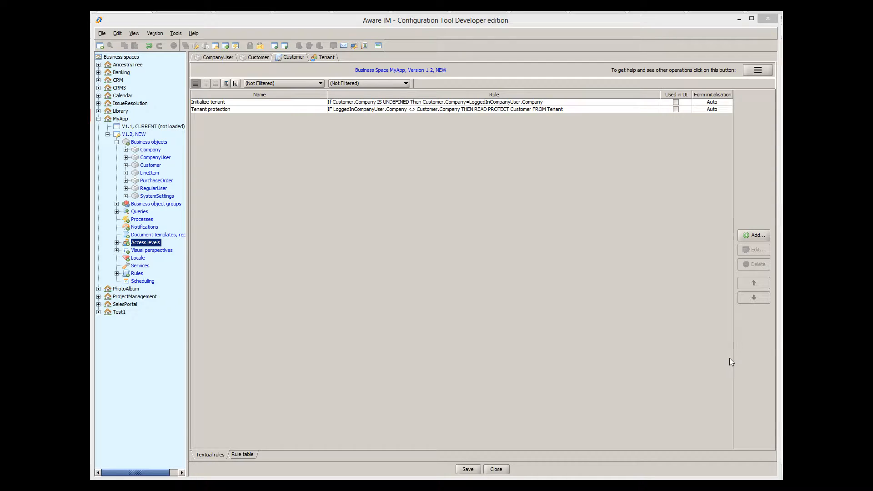
# Step: Add and save a PurchaseOrder rule "Tenant initialization" reading IF LoggedInCompanyUser.Company <> PurchaseOrder.Customer.Company THEN READ PROTECT PurchaseOrder FROM Tenant
pyautogui.rightClick(167, 181)
pyautogui.click(187, 227)
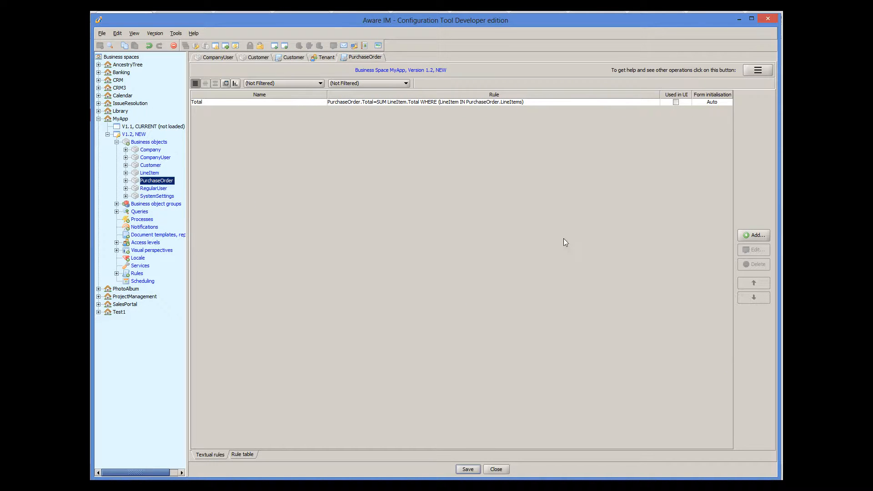
pyautogui.click(751, 235)
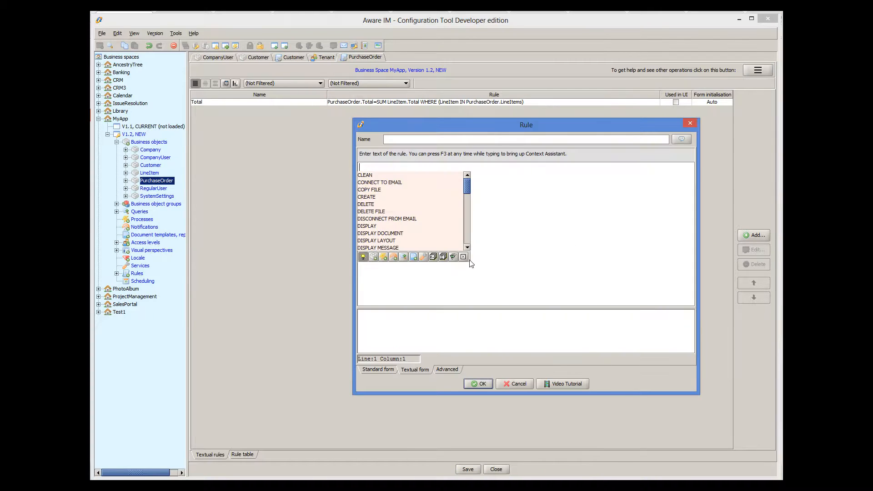
pyautogui.write('IF LoggedInCompanyUser.Company <> PurchaseOrder.Customer.Company THEN  READ PROTECT PurchaseOrder FROM Tenant')
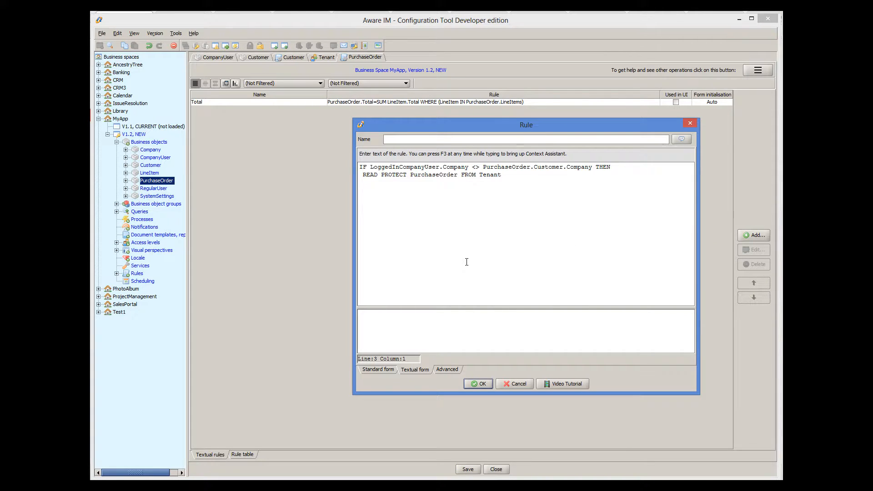
pyautogui.click(421, 142)
pyautogui.write('Tenant initialization')
pyautogui.click(479, 385)
pyautogui.click(470, 470)
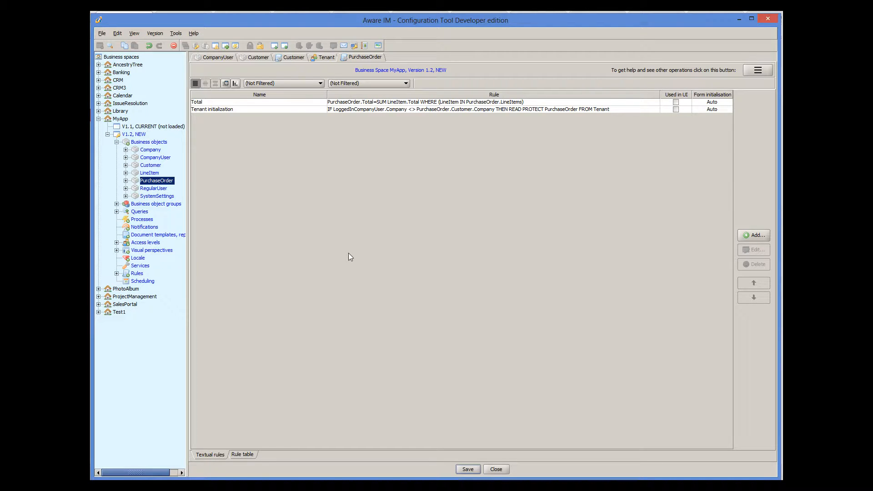
# Step: Start a new rule for the CompanyUser business object and paste in the PurchaseOrder tenant rule text
pyautogui.rightClick(164, 158)
pyautogui.click(205, 203)
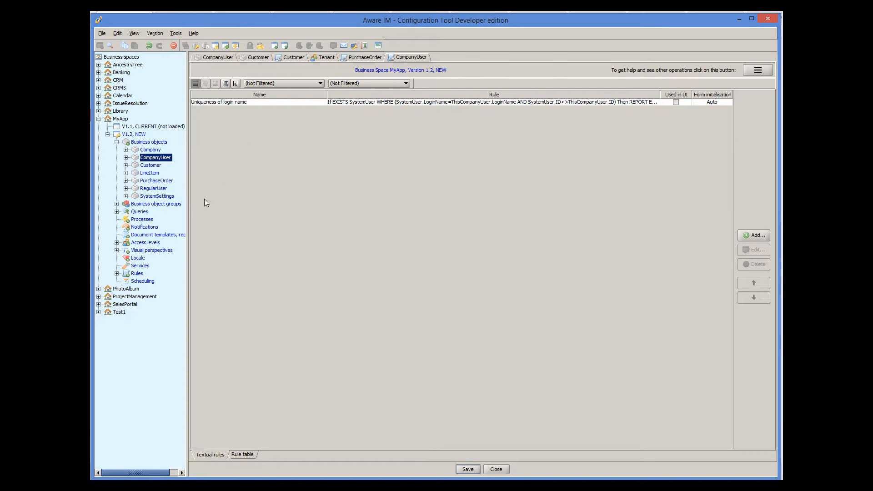
pyautogui.click(757, 235)
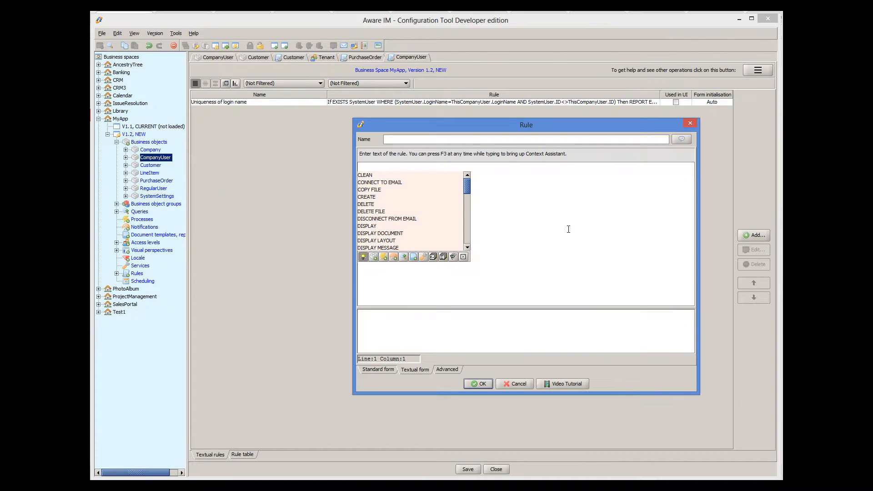
pyautogui.click(468, 254)
pyautogui.hotkey('ctrl', 'v')
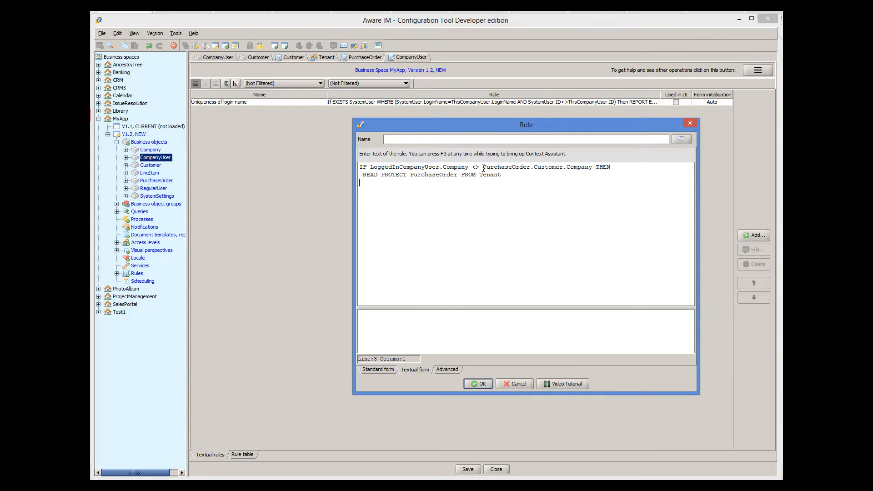
# Step: Change the pasted rule to IF LoggedInCompanyUser.Company <> CompanyUser.Company THEN READ PROTECT CompanyUser FROM Tenant
pyautogui.moveTo(484, 167); pyautogui.dragTo(563, 168)
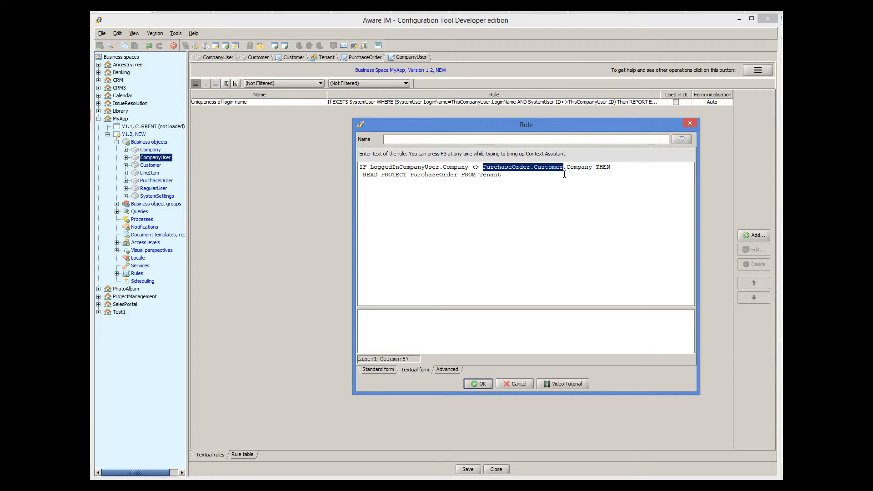
pyautogui.write('CompanyUser')
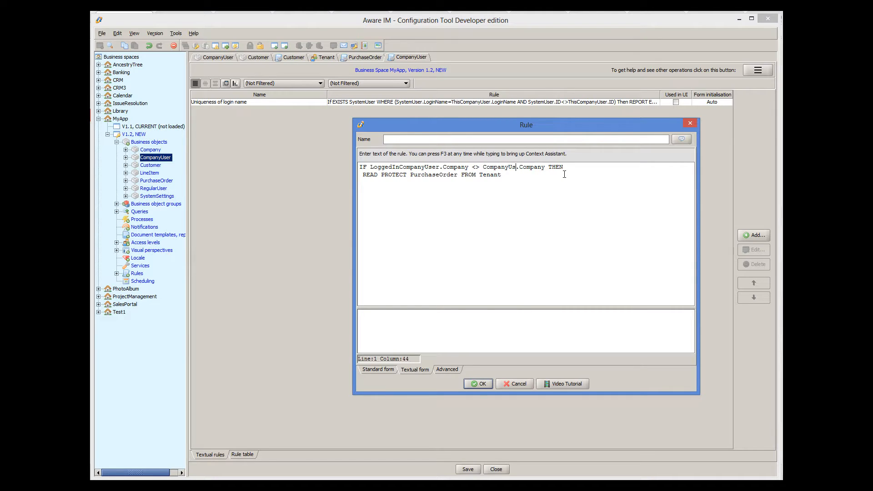
pyautogui.doubleClick(432, 175)
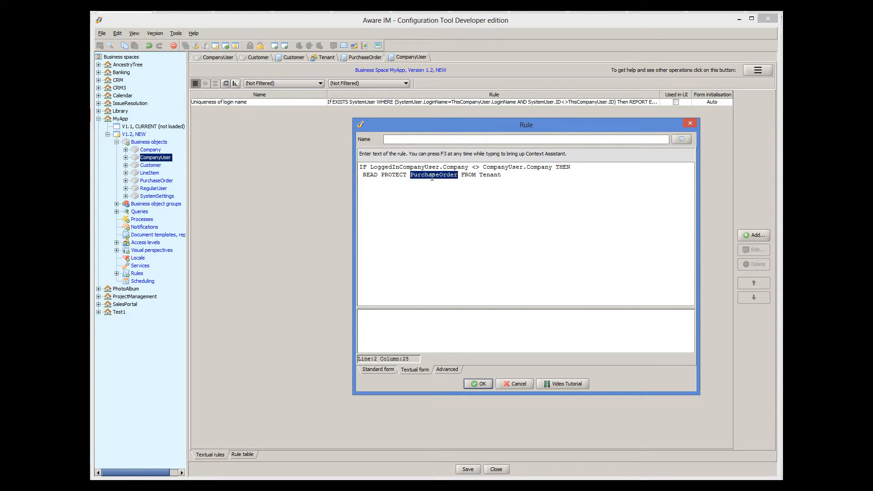
pyautogui.write('Com')
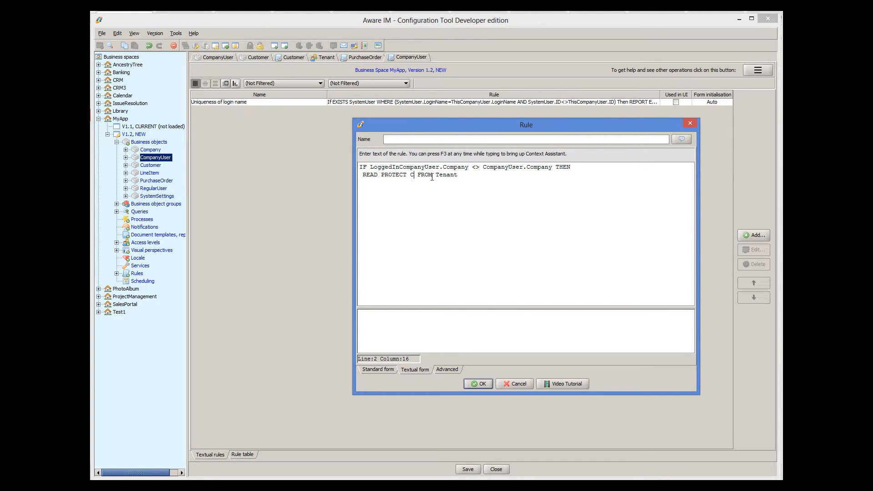
pyautogui.write('panyUser')
# Step: Name the CompanyUser rule "Tenant initialization", accept it and save the object's rules
pyautogui.click(427, 143)
pyautogui.write('Tenant initialization')
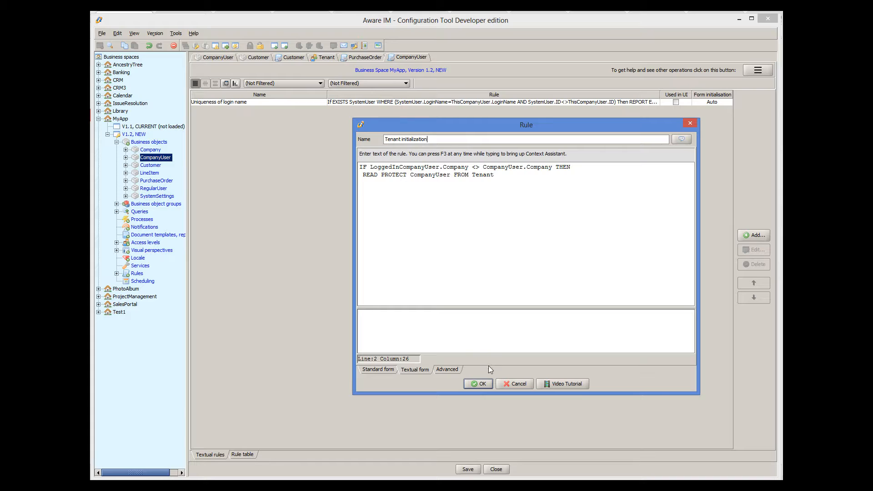
pyautogui.click(486, 385)
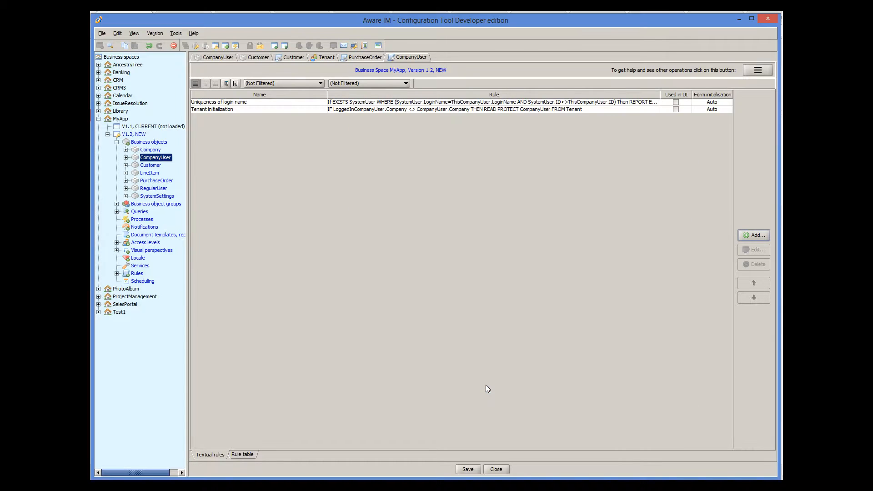
pyautogui.click(474, 473)
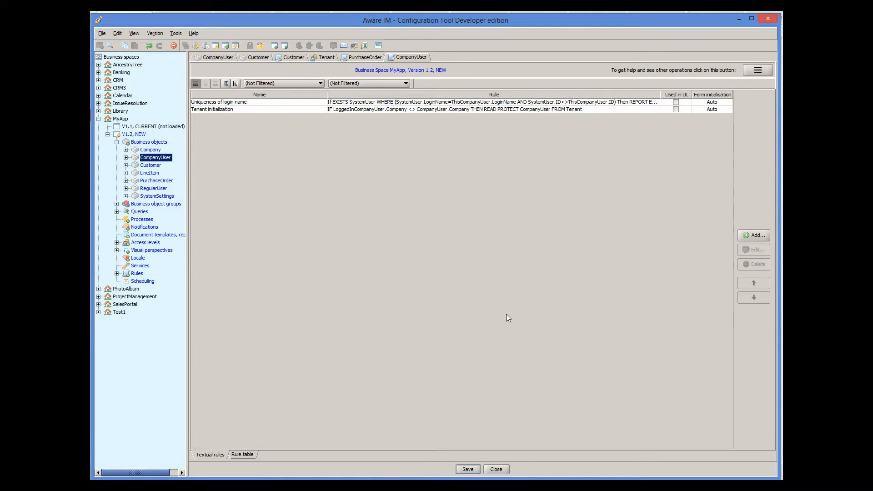